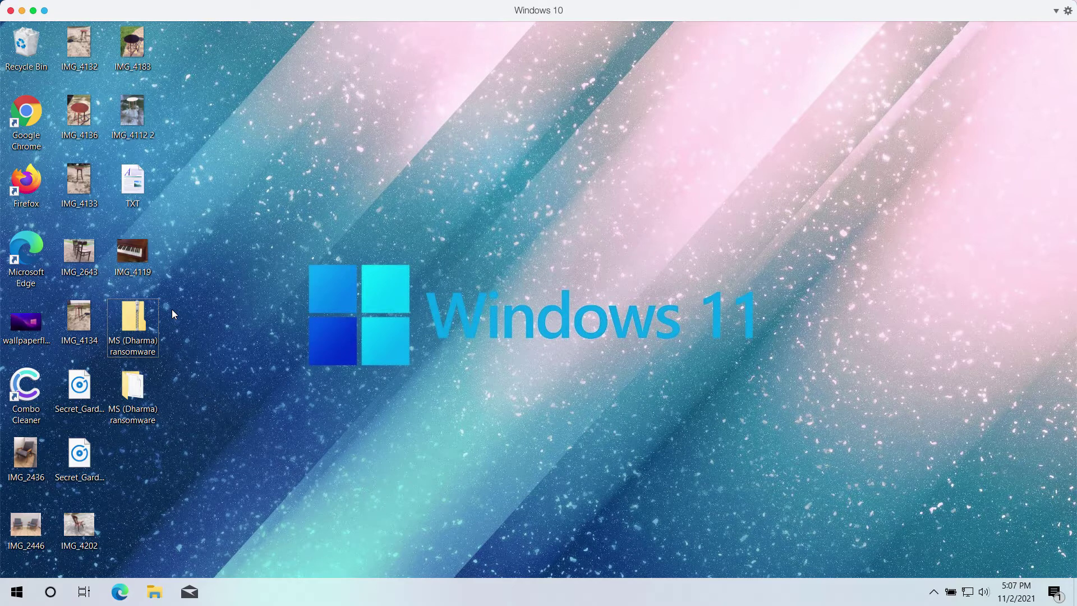
View the desktop photos IMG_4112 2, IMG_4136 and IMG_2446 one after another, closing each.
mouse_move(133, 265)
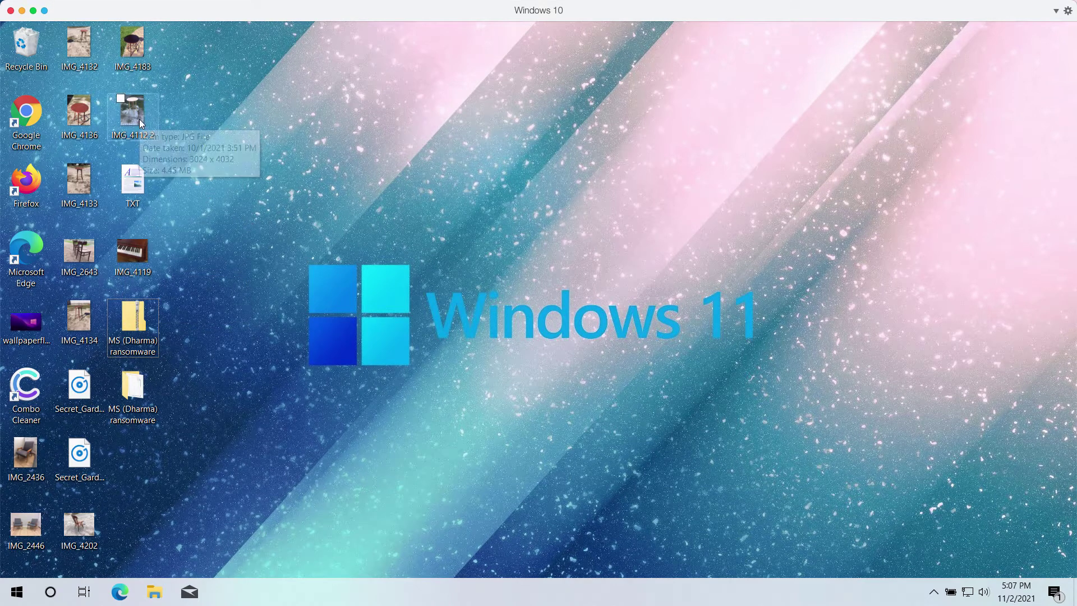
click(134, 98)
double_click(133, 99)
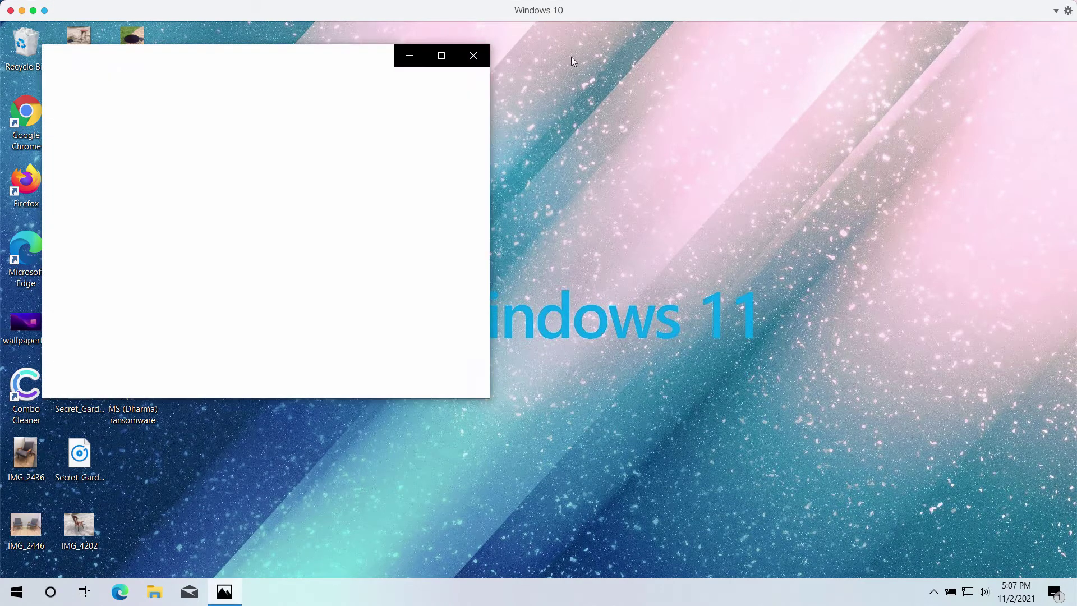
key(alt+F4)
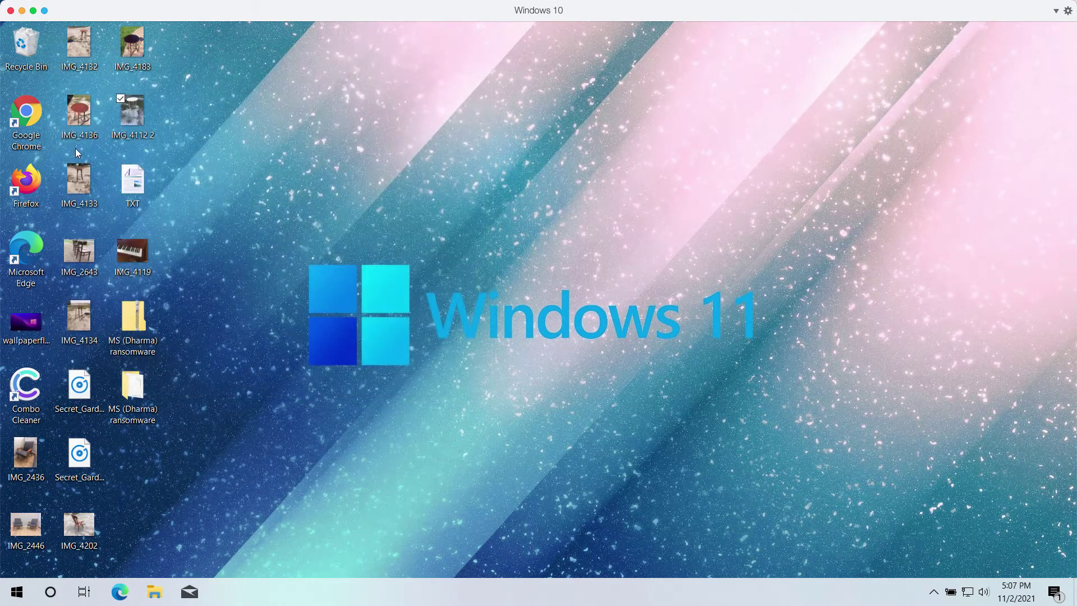
double_click(79, 112)
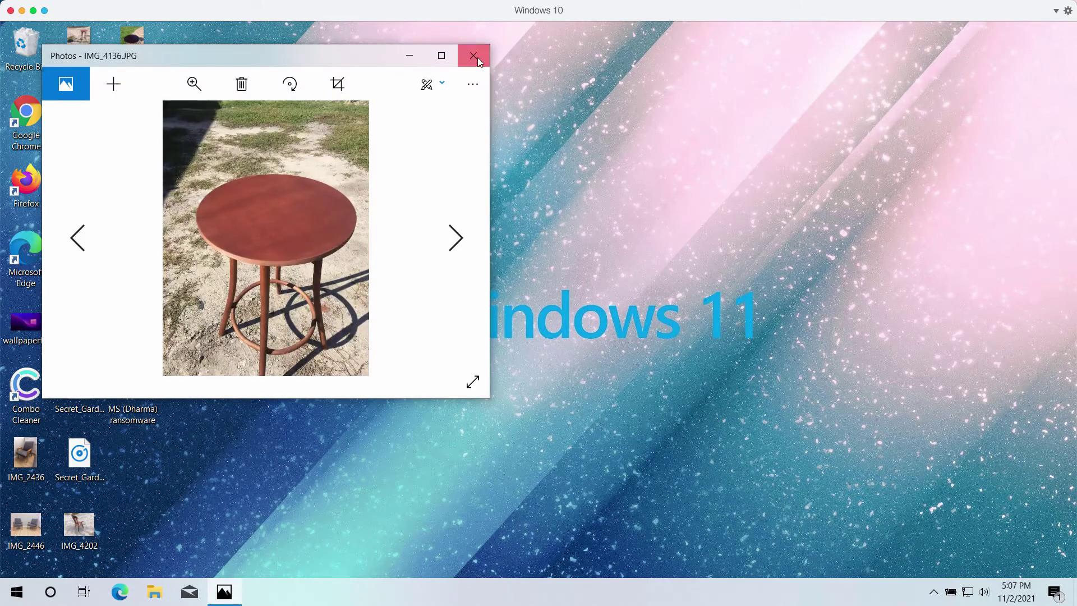
click(474, 56)
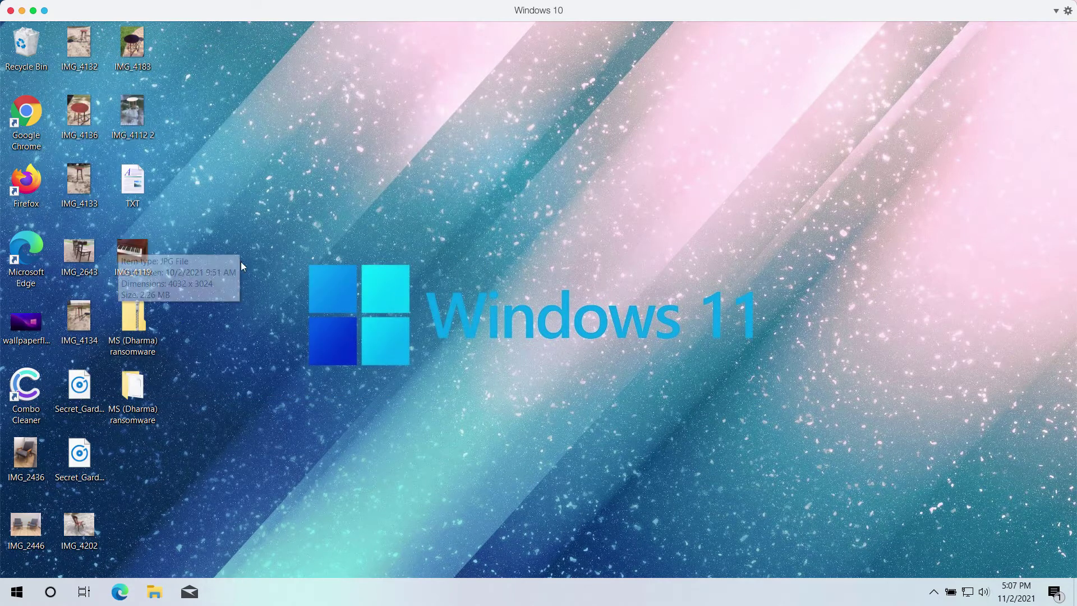
double_click(22, 518)
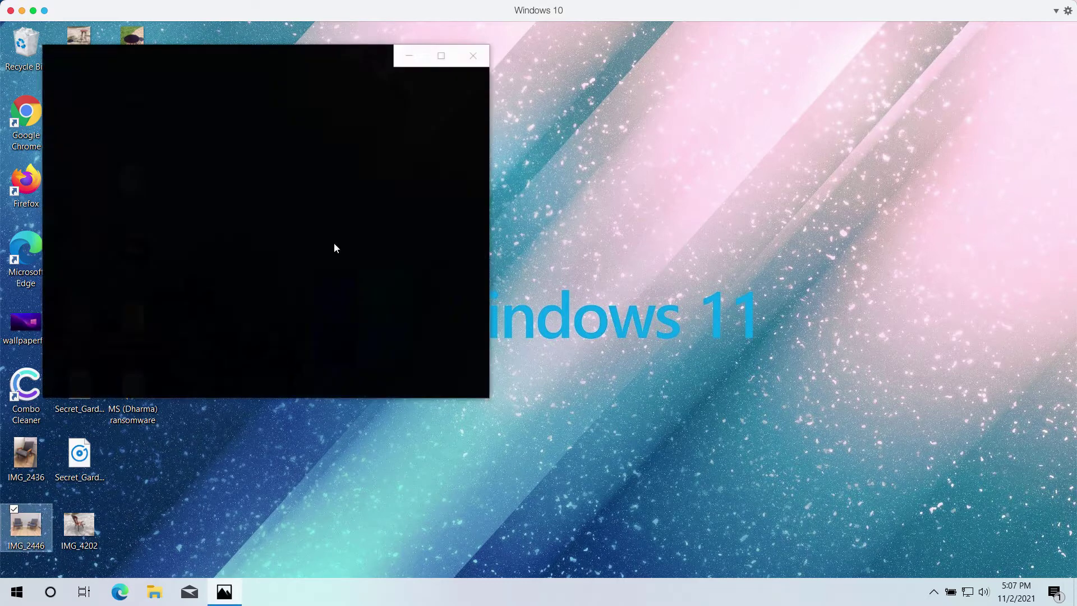
click(480, 56)
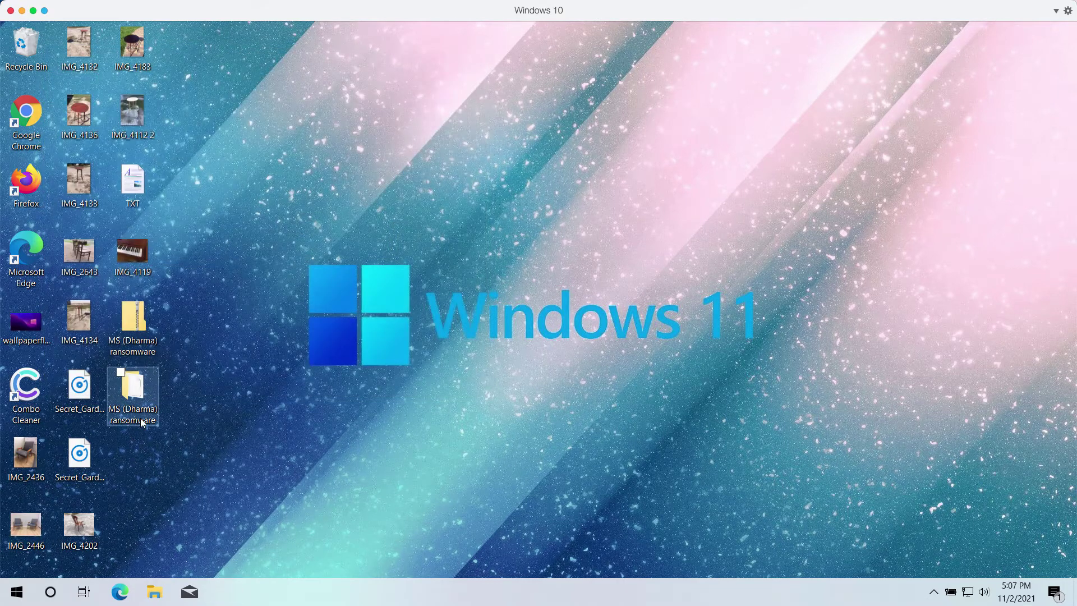
Run the application inside the desktop's unzipped MS (Dharma) ransomware folder and close the folder window.
double_click(133, 388)
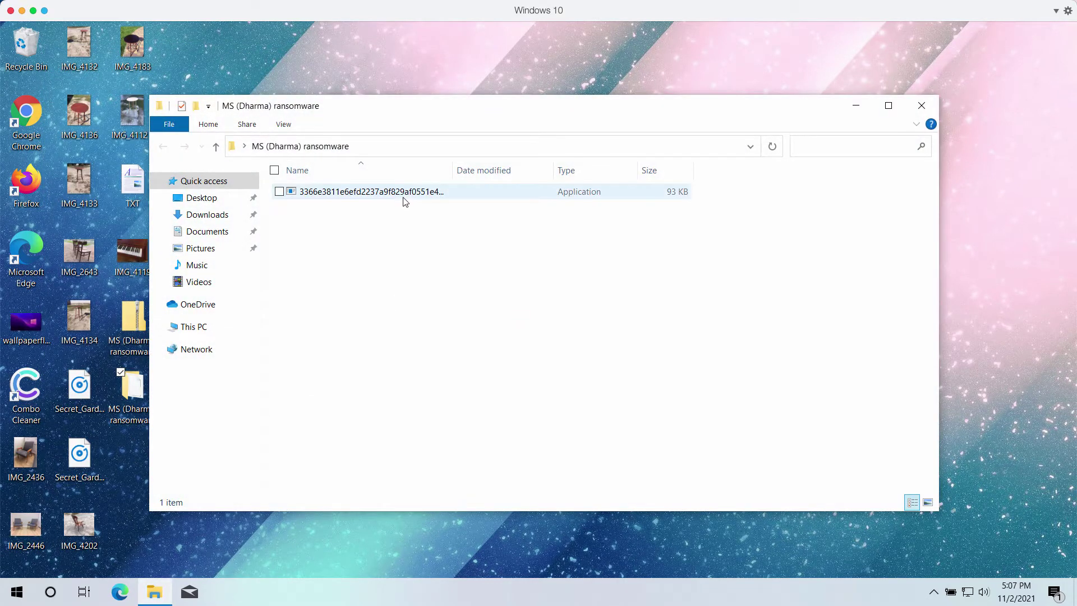
click(404, 198)
click(922, 110)
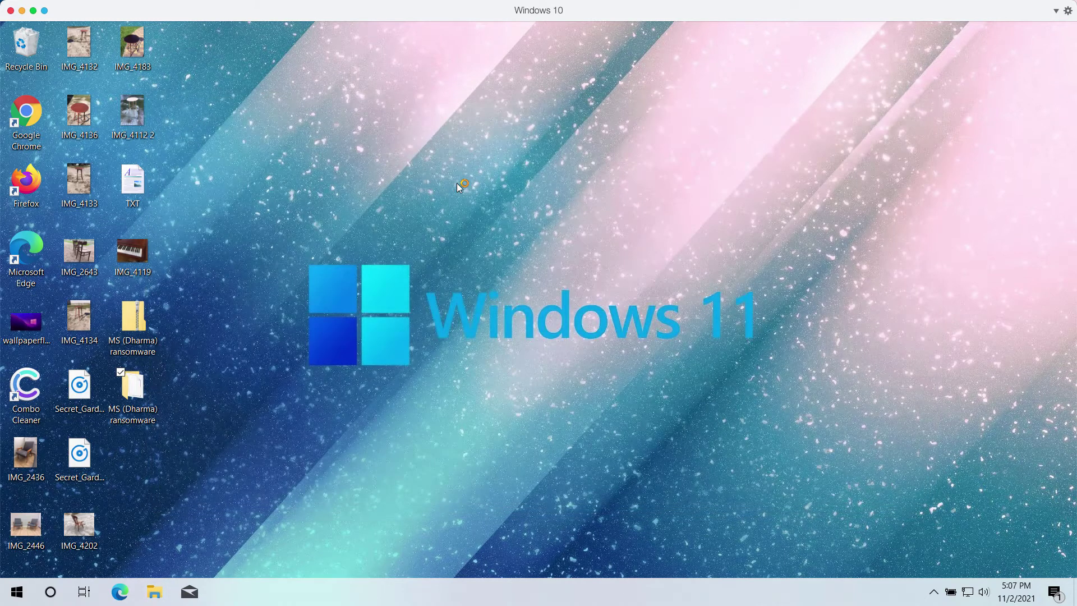
key(super+Tab)
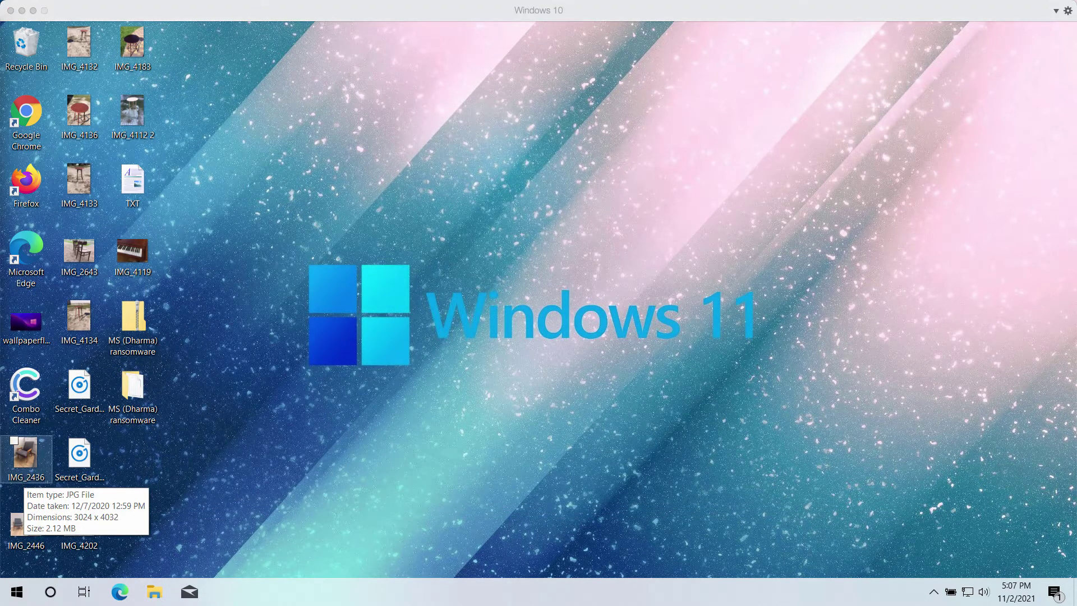
click(384, 394)
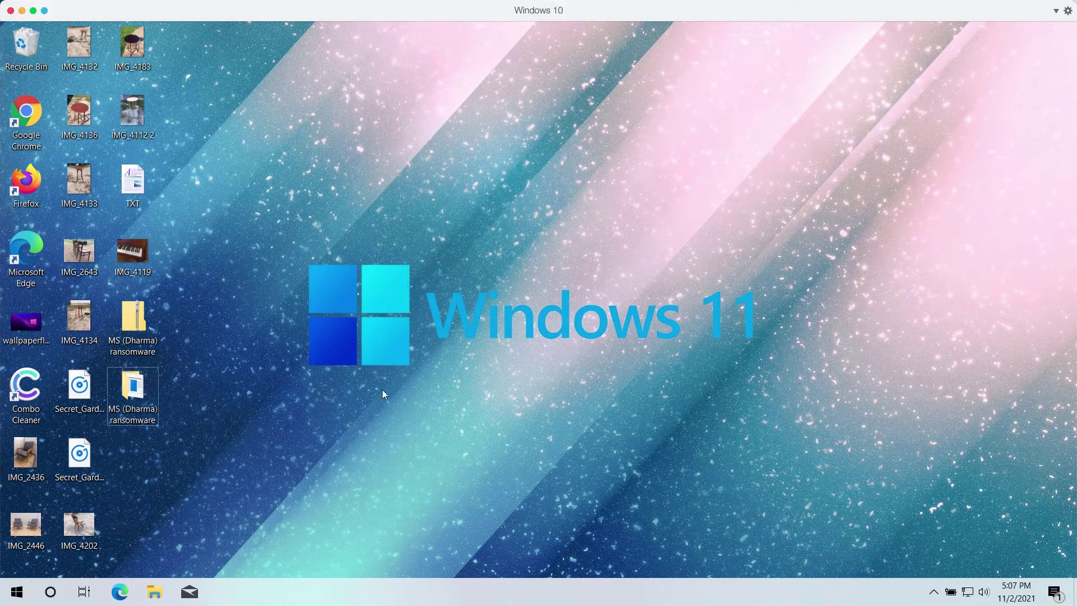
Launch Task Manager, expand it to the detailed process view, and reposition its window.
right_click(571, 598)
click(609, 529)
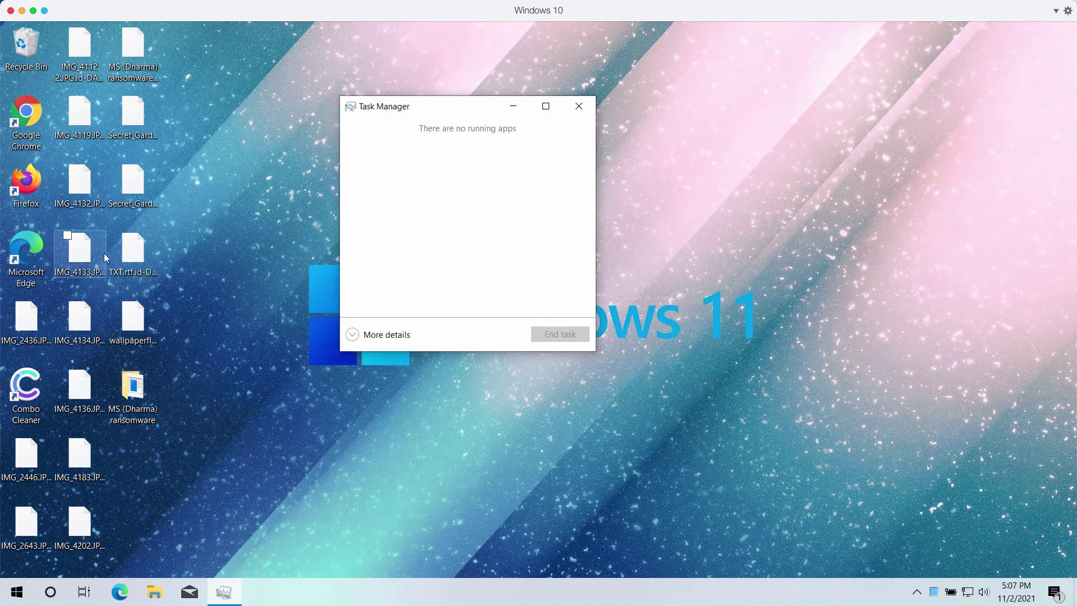
click(143, 173)
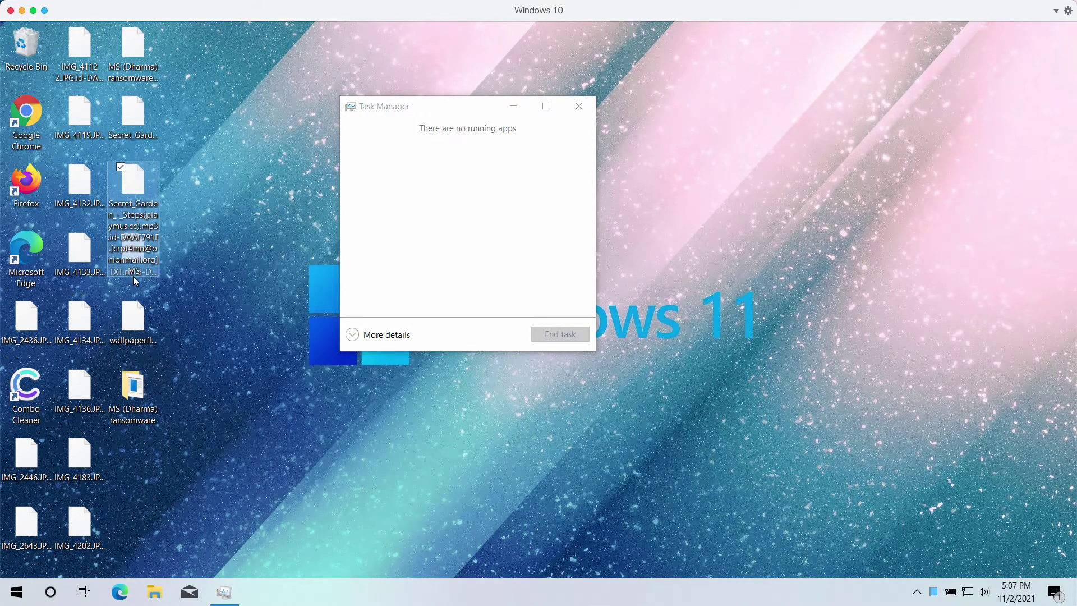
click(373, 335)
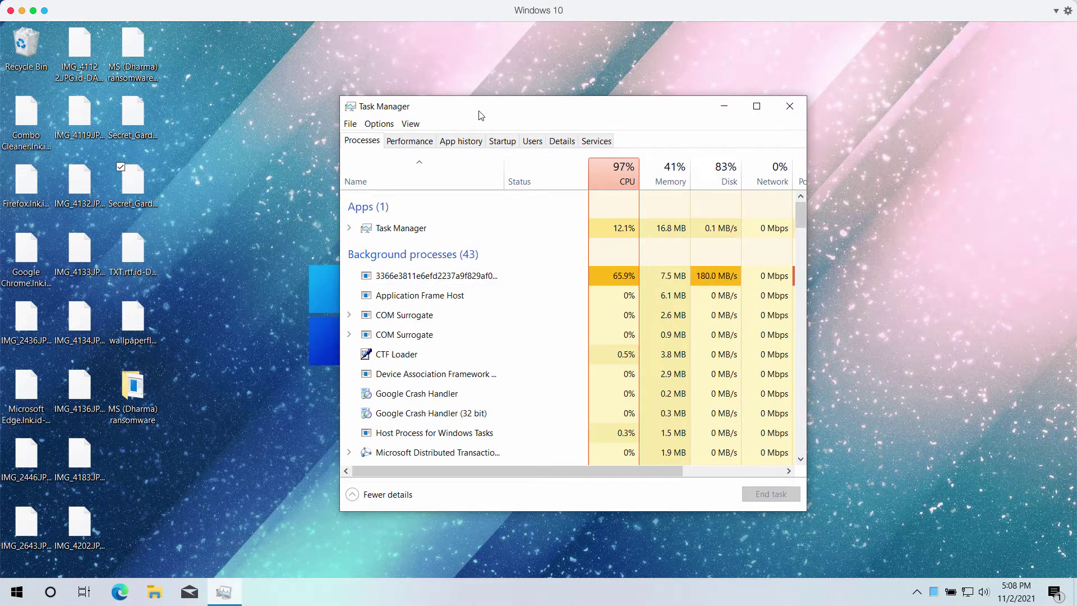
drag(426, 107, 379, 95)
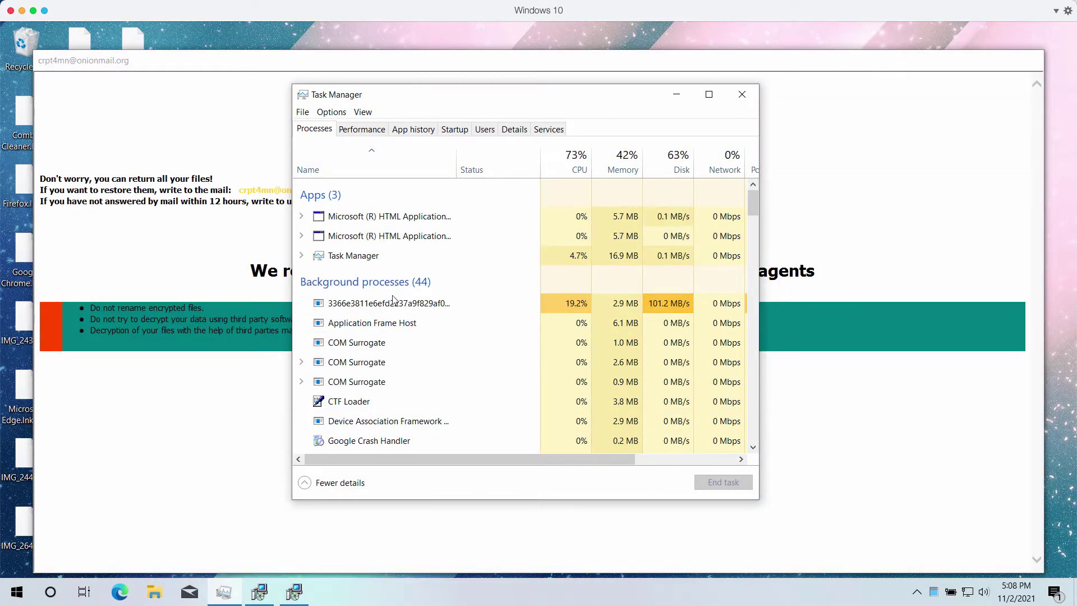
End the background process whose name starts with 3366e3811e6efd and close Task Manager.
right_click(385, 308)
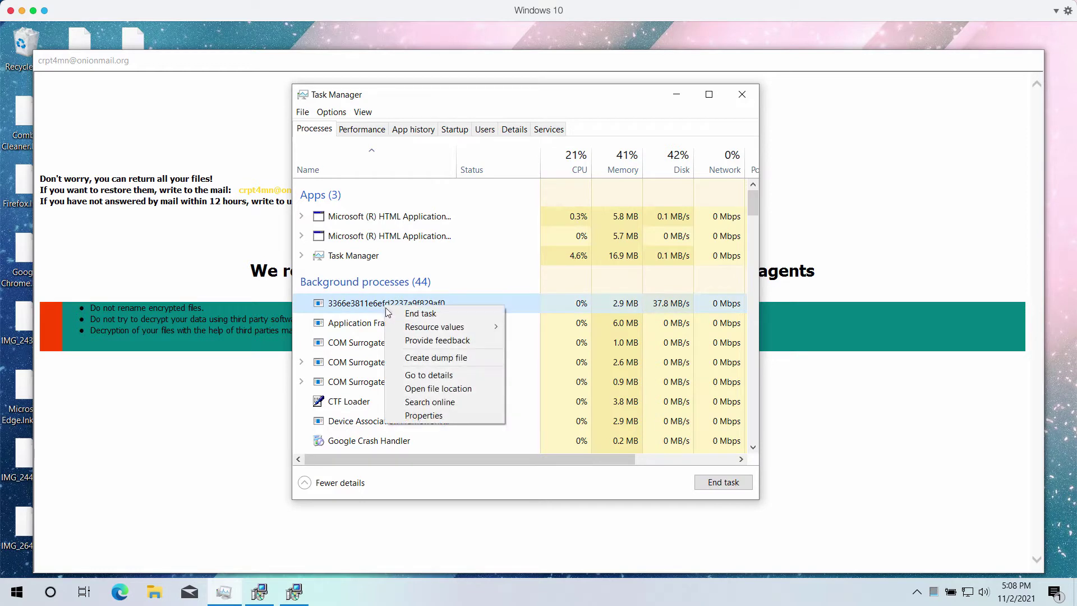
mouse_move(410, 327)
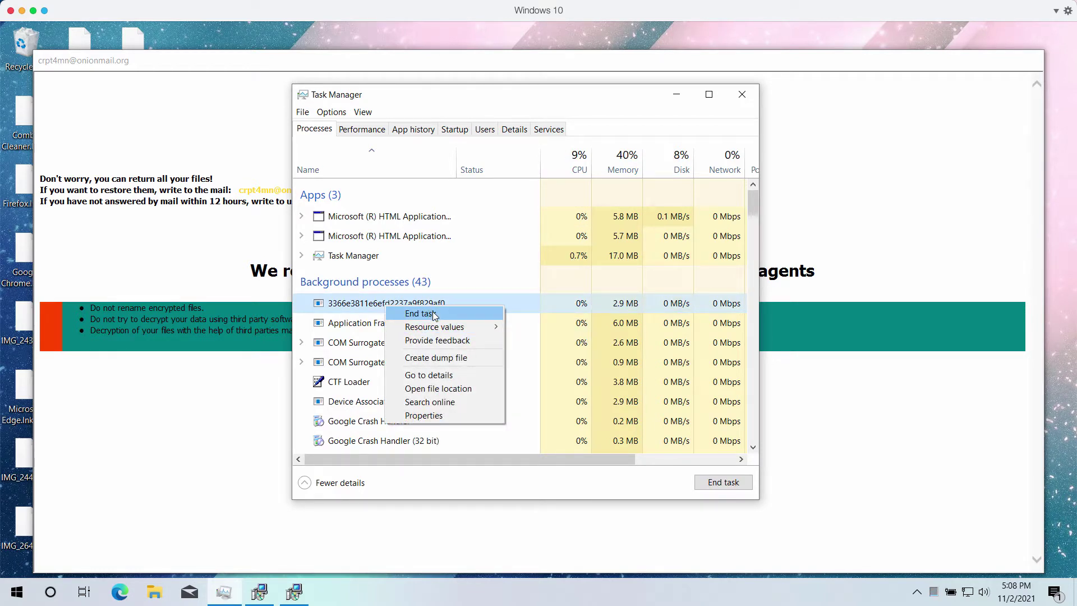
click(540, 100)
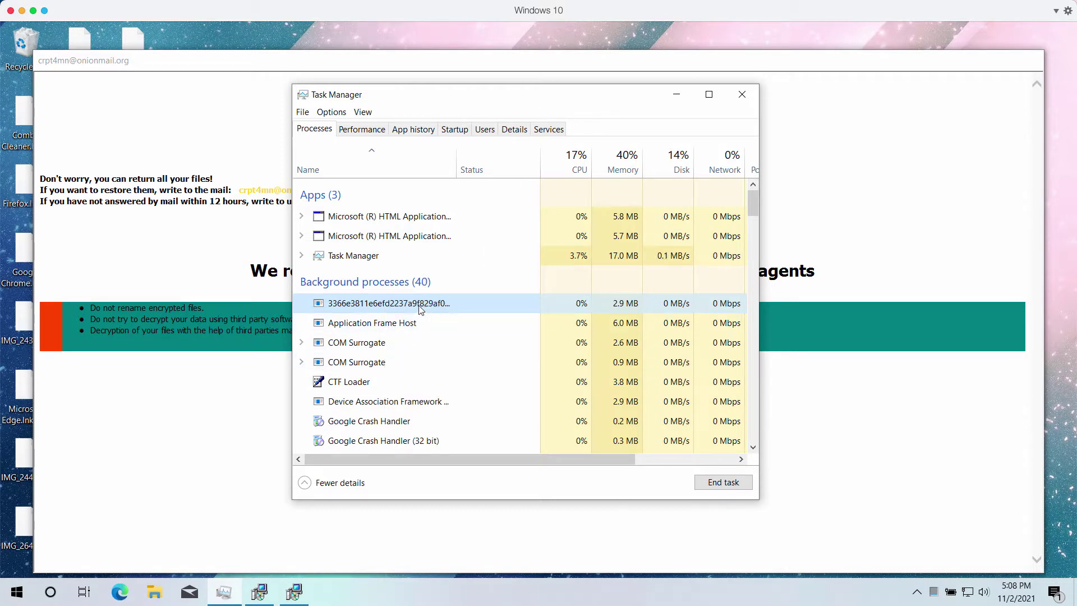
scroll(429, 306, right, 1)
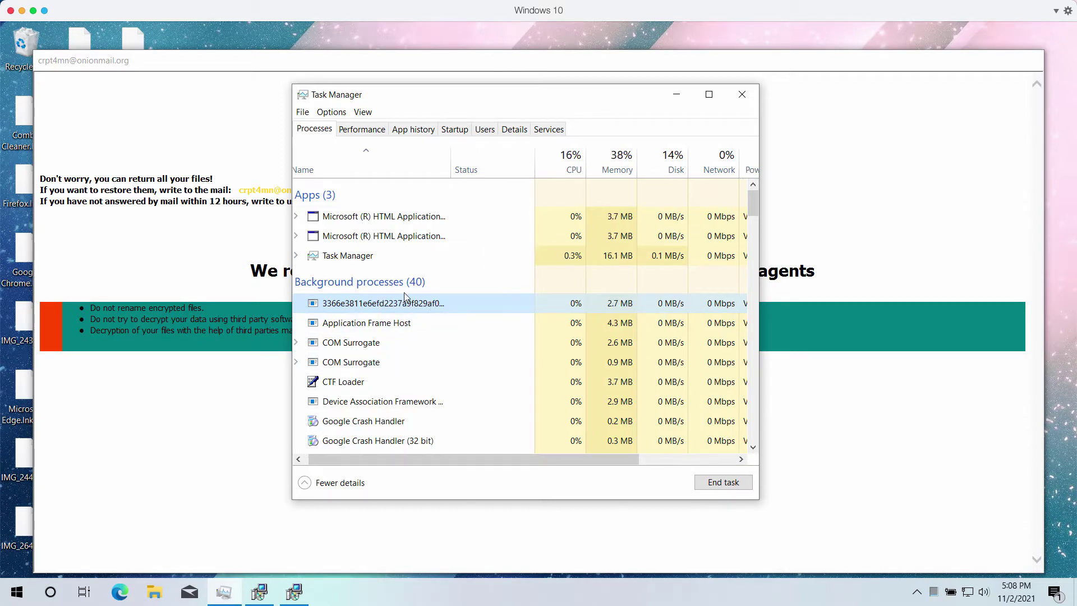
right_click(408, 305)
click(443, 312)
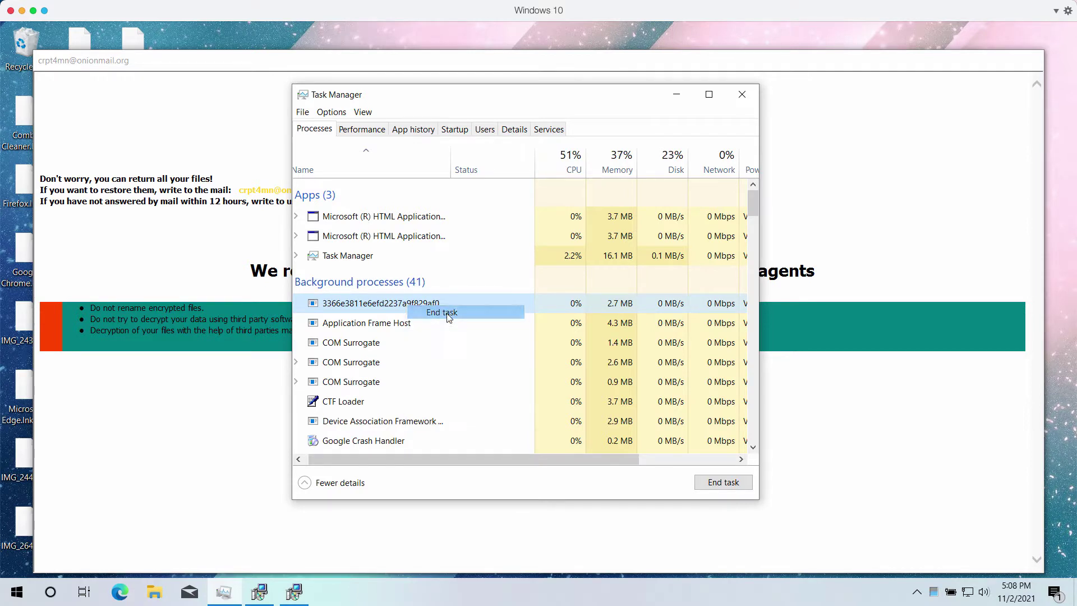
click(748, 95)
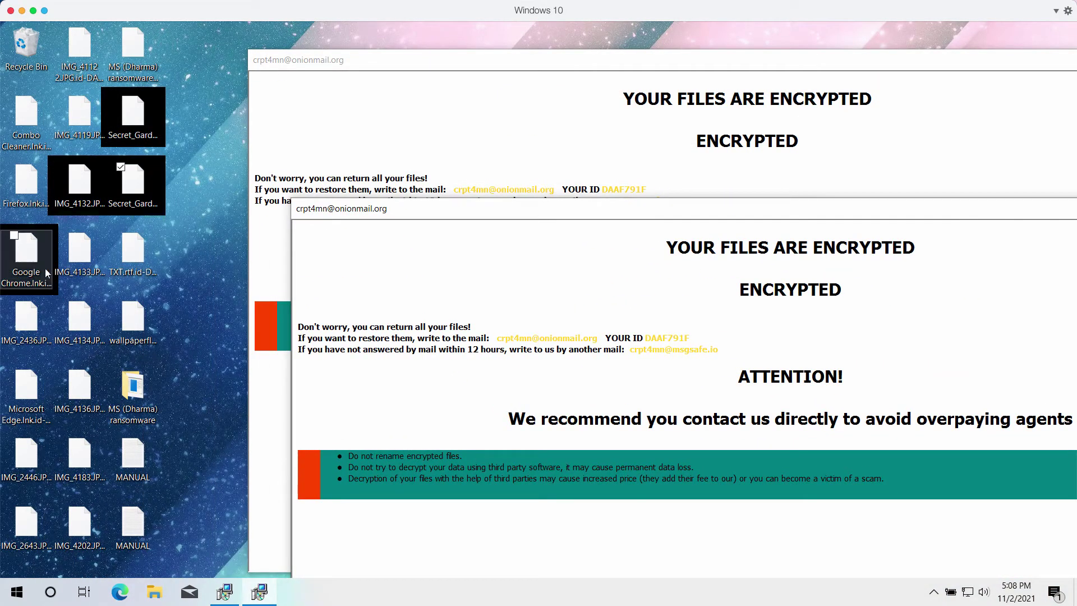
Open the Recycle Bin and browse from its window through This PC to the Windows 10 (C:) drive.
key(Return)
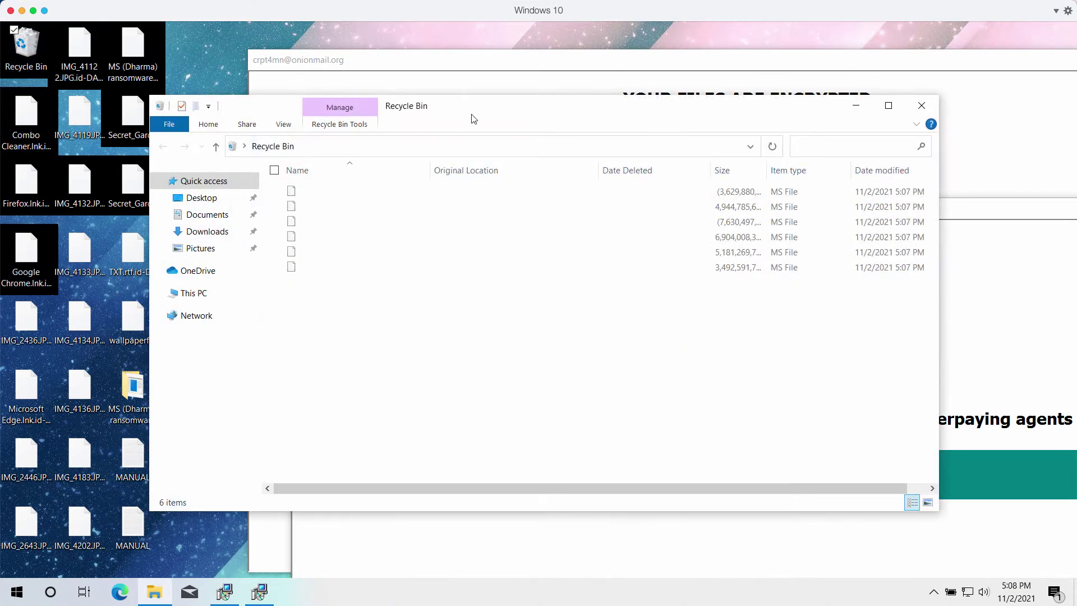
click(201, 281)
click(200, 302)
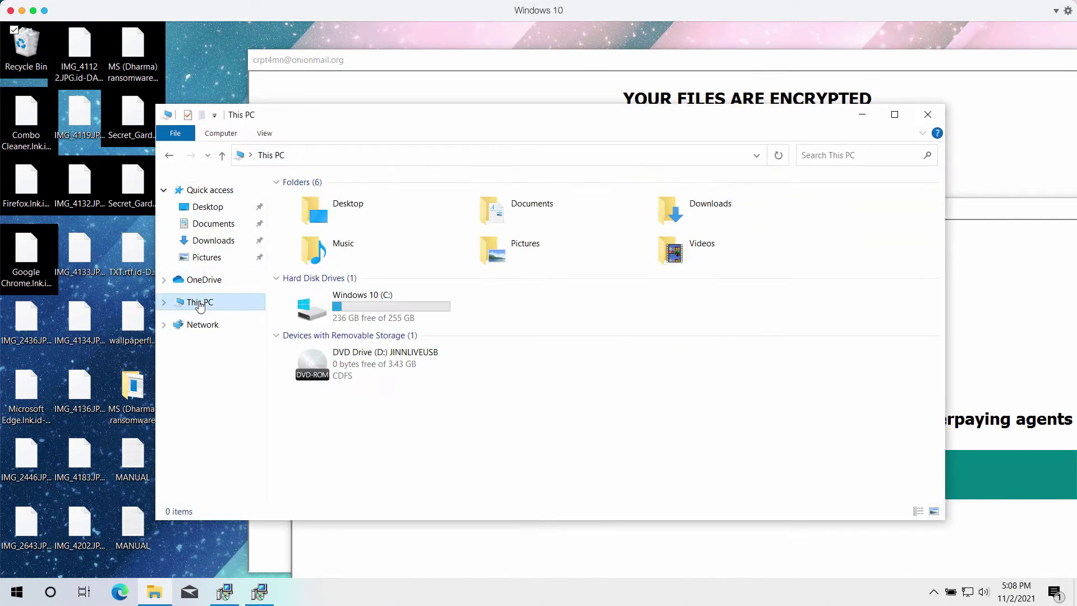
click(365, 307)
double_click(366, 309)
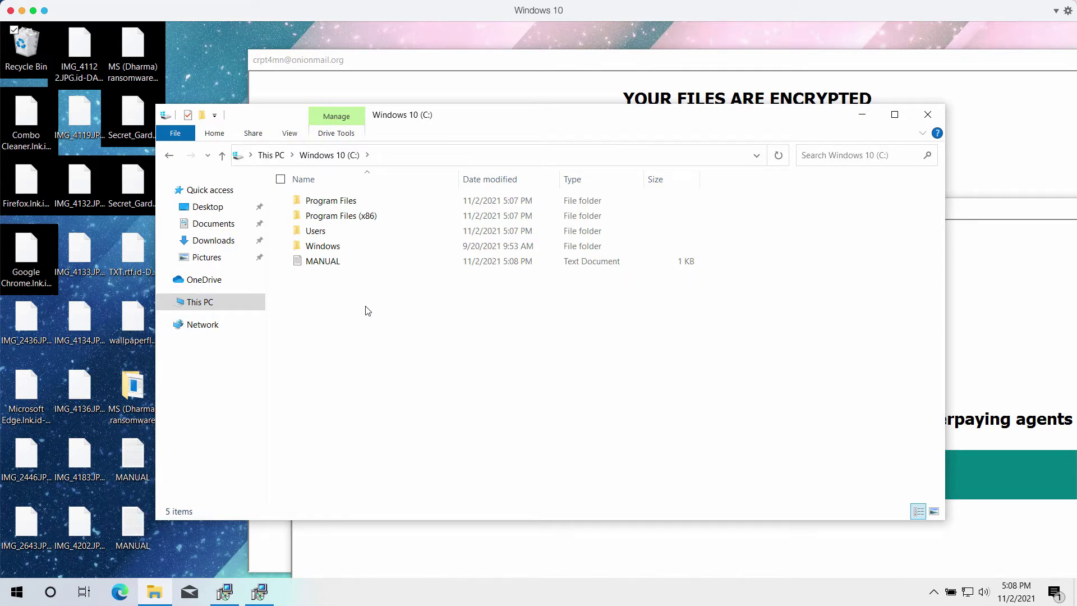
Bring the ransom note window to the front to examine it, shift it slightly, and return to the C: drive window.
click(761, 68)
drag(505, 60, 484, 62)
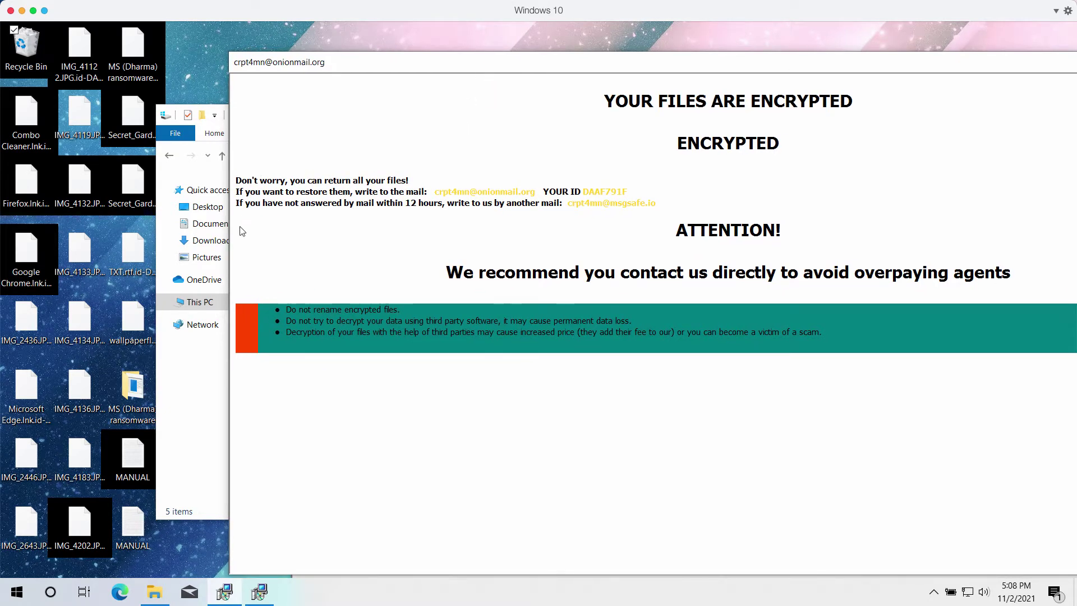
drag(385, 62, 360, 60)
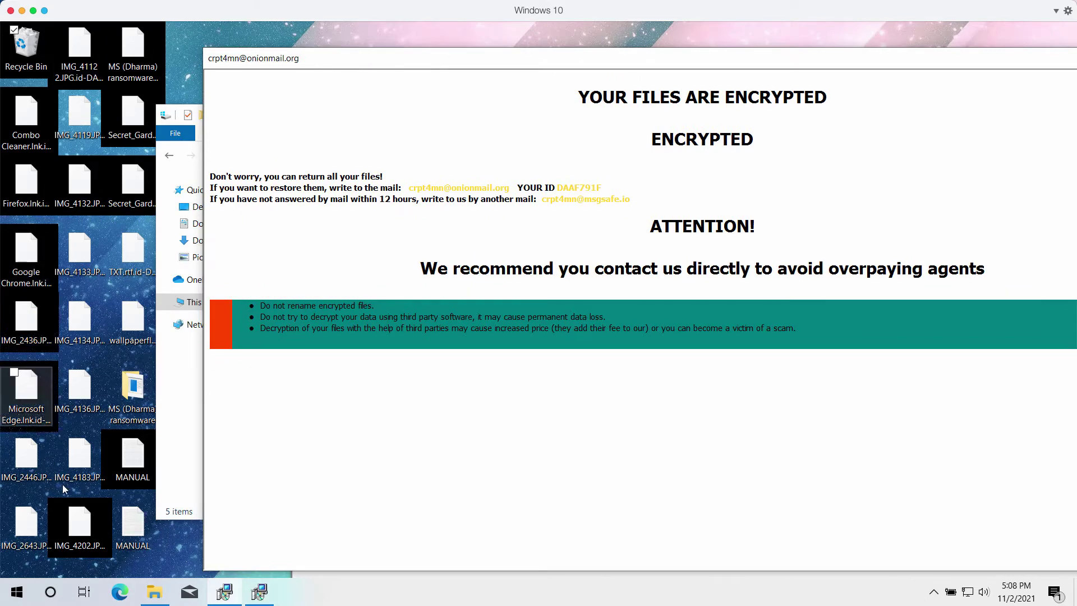
click(189, 446)
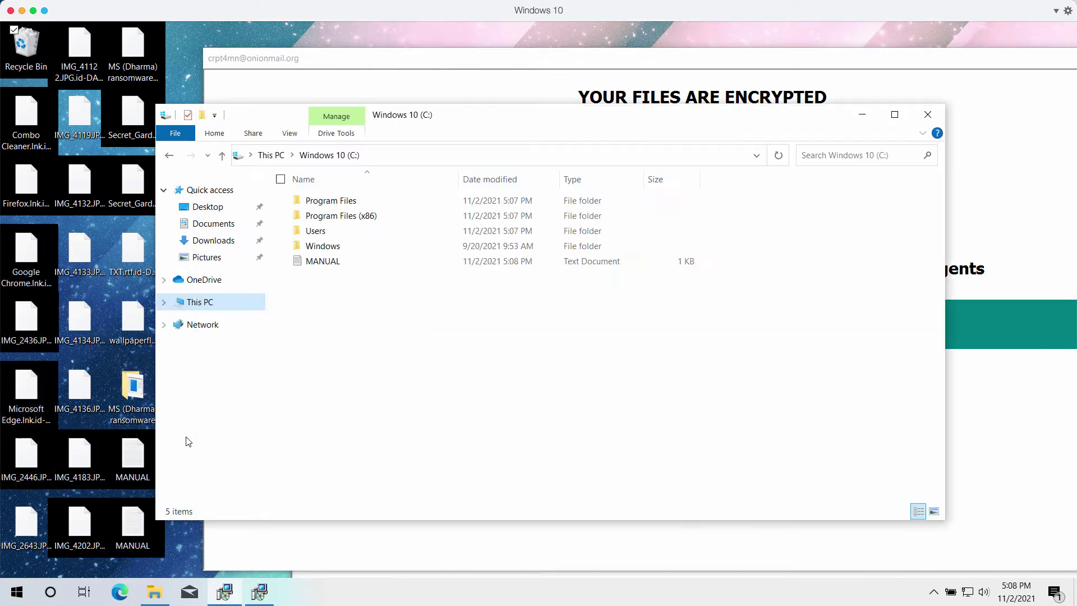
Launch iexplore from the Internet Explorer folder in Program Files (x86) and close the folder window.
click(335, 155)
double_click(339, 216)
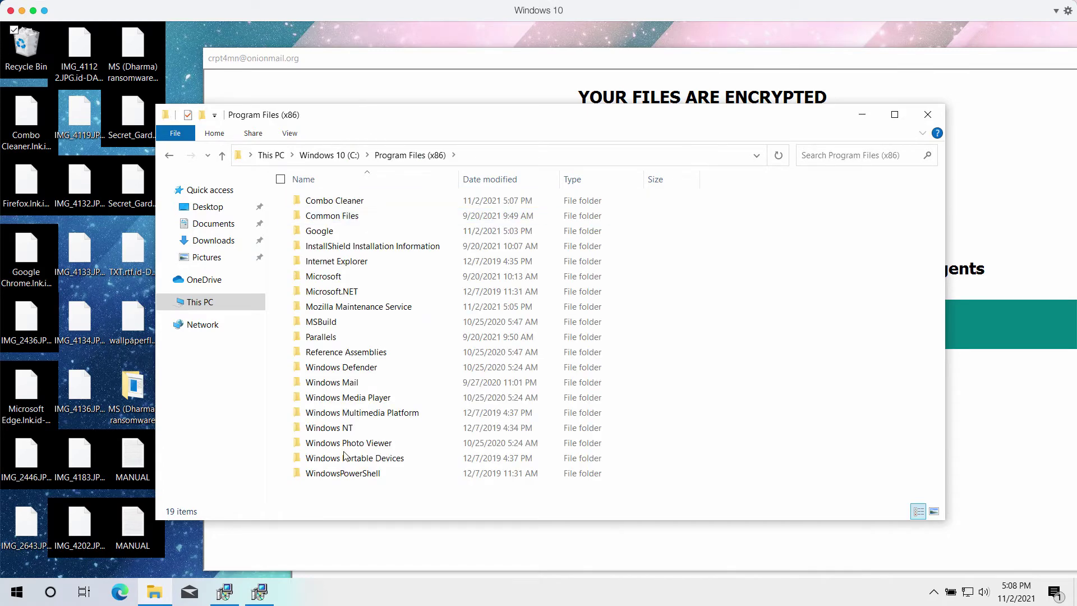
double_click(338, 262)
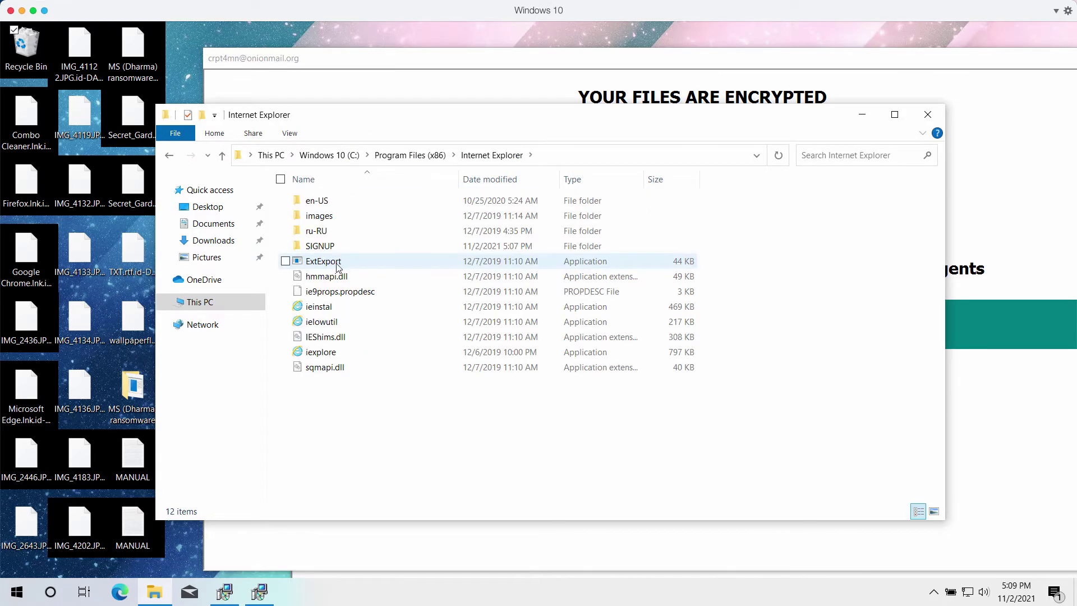
double_click(327, 357)
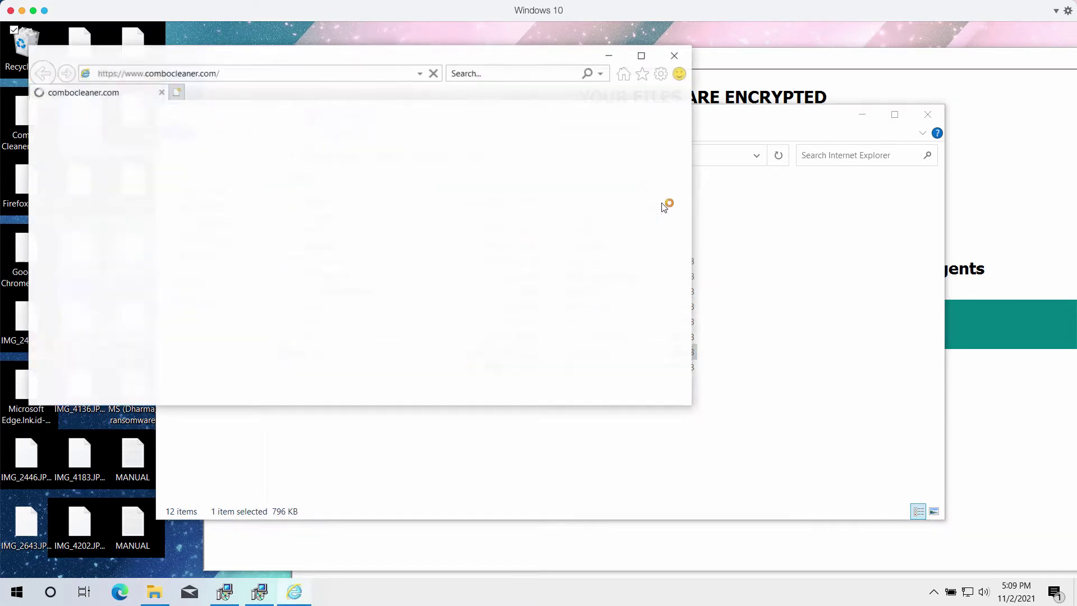
click(917, 120)
click(918, 120)
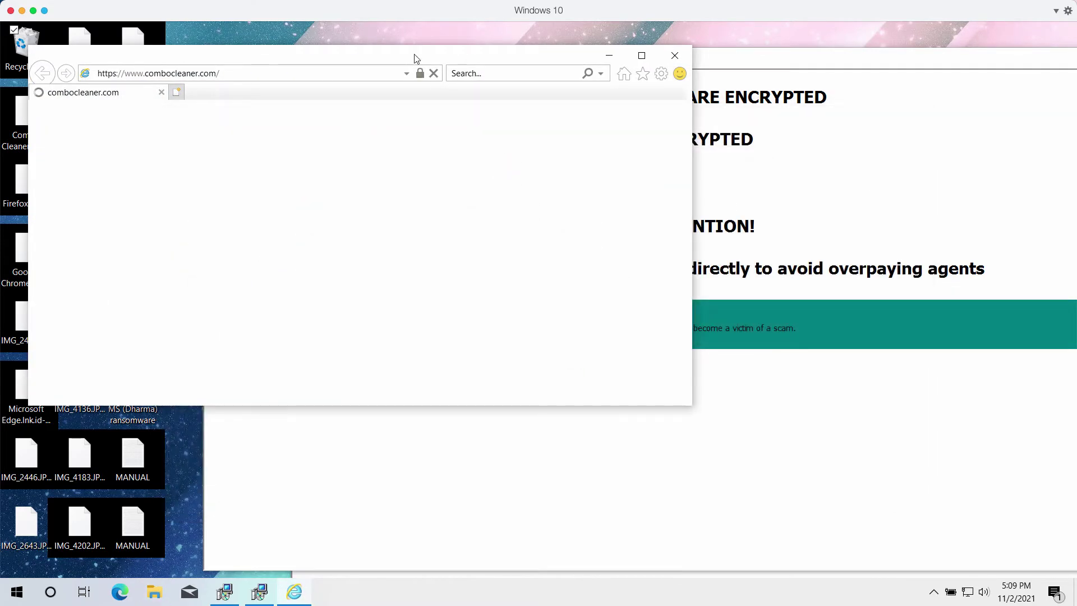
drag(371, 62, 420, 170)
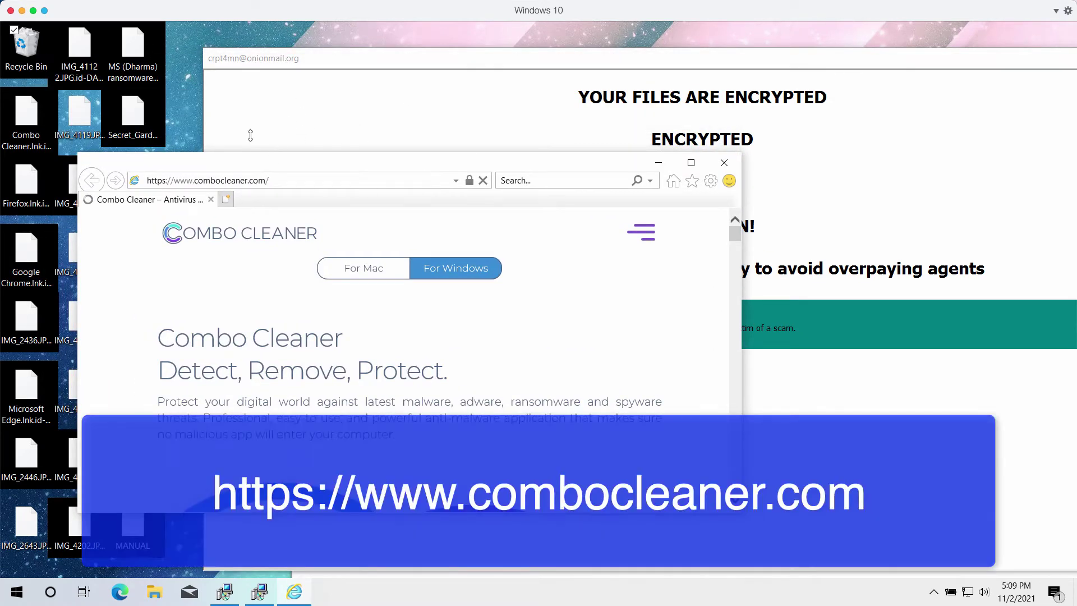
drag(243, 169, 287, 156)
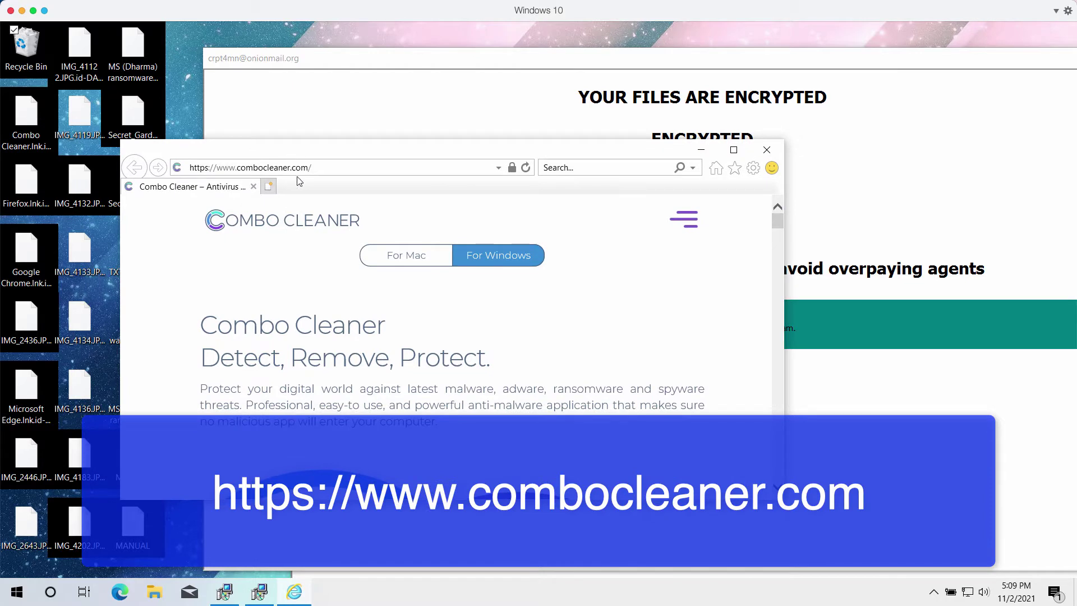
drag(381, 155, 389, 151)
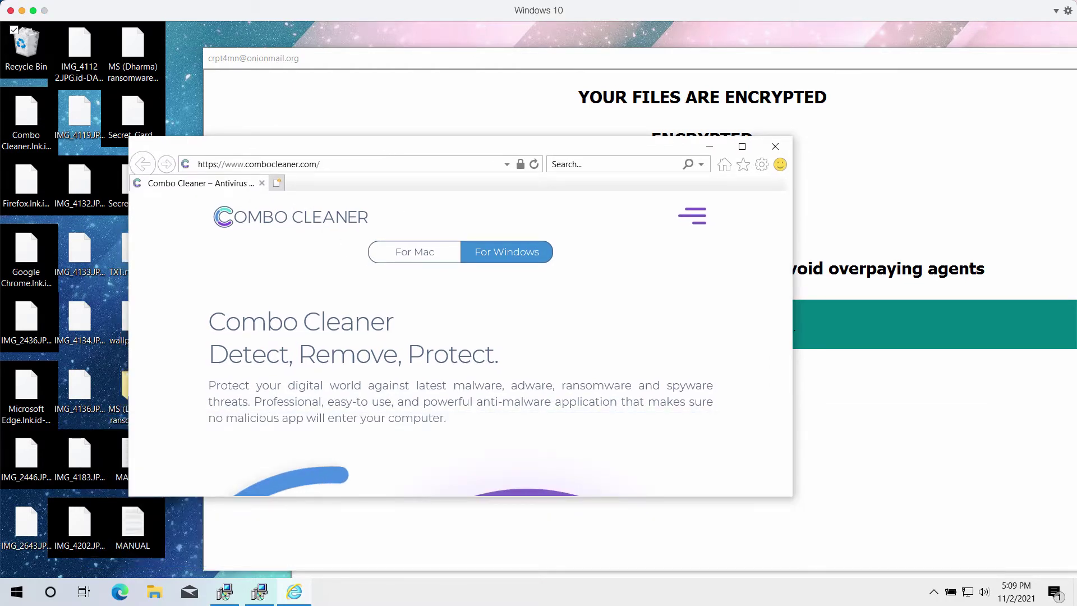
drag(373, 147, 359, 166)
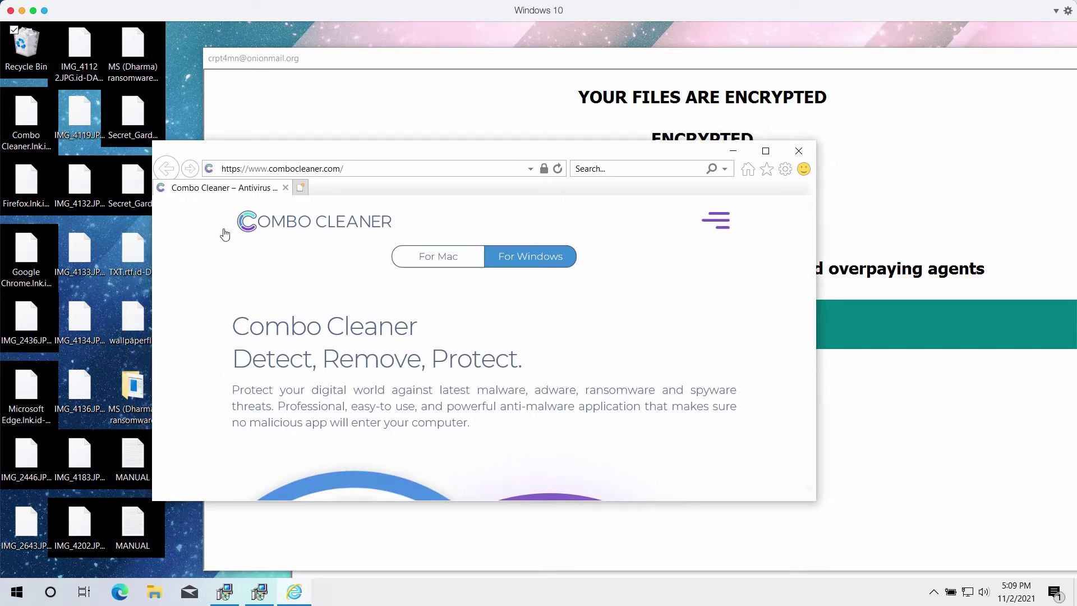
click(78, 513)
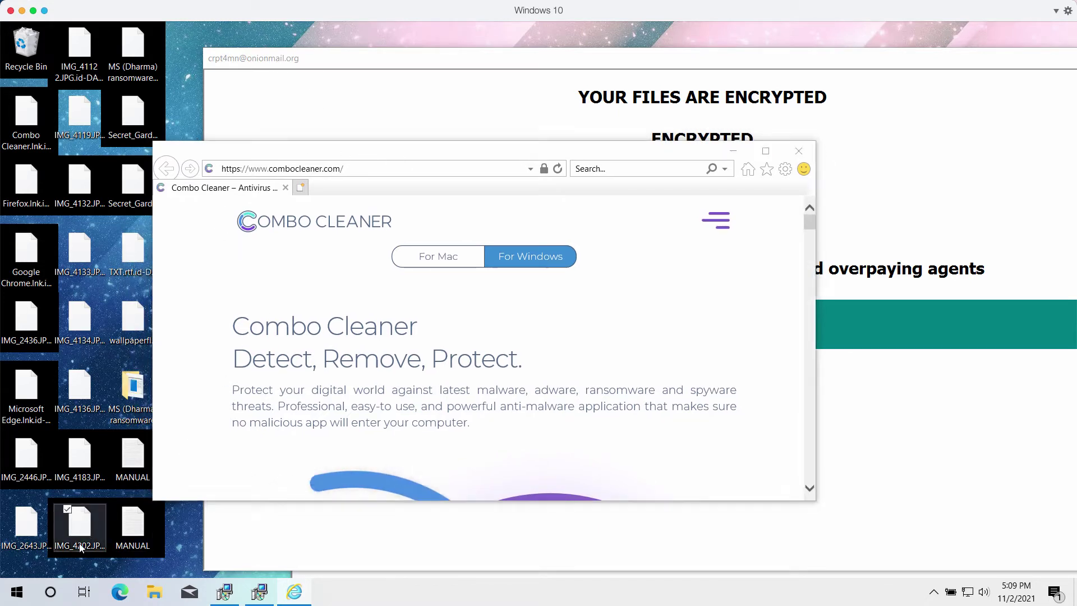
click(78, 437)
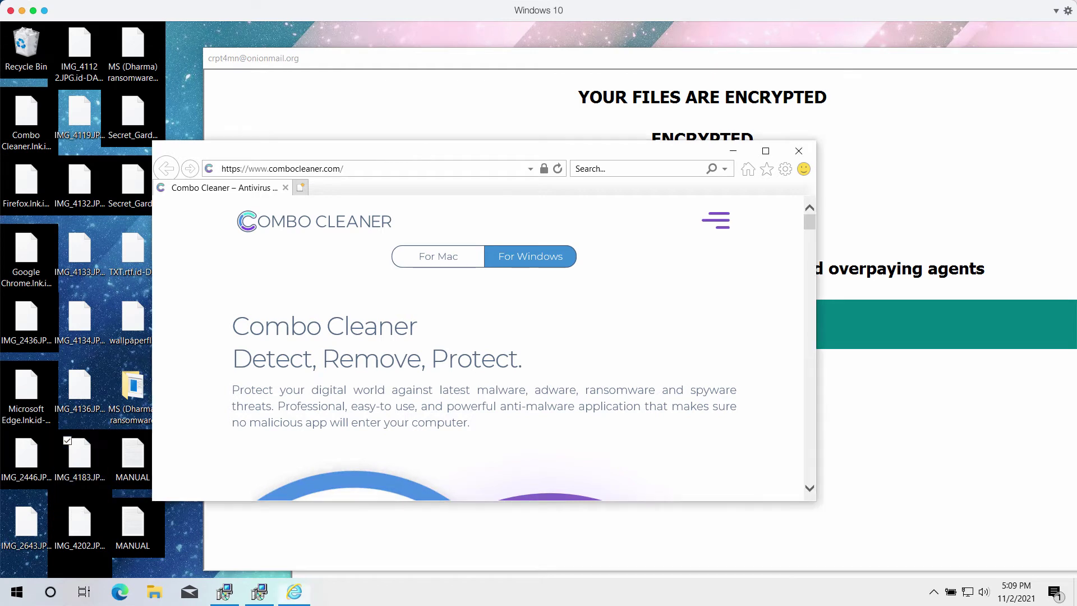
drag(408, 155, 446, 158)
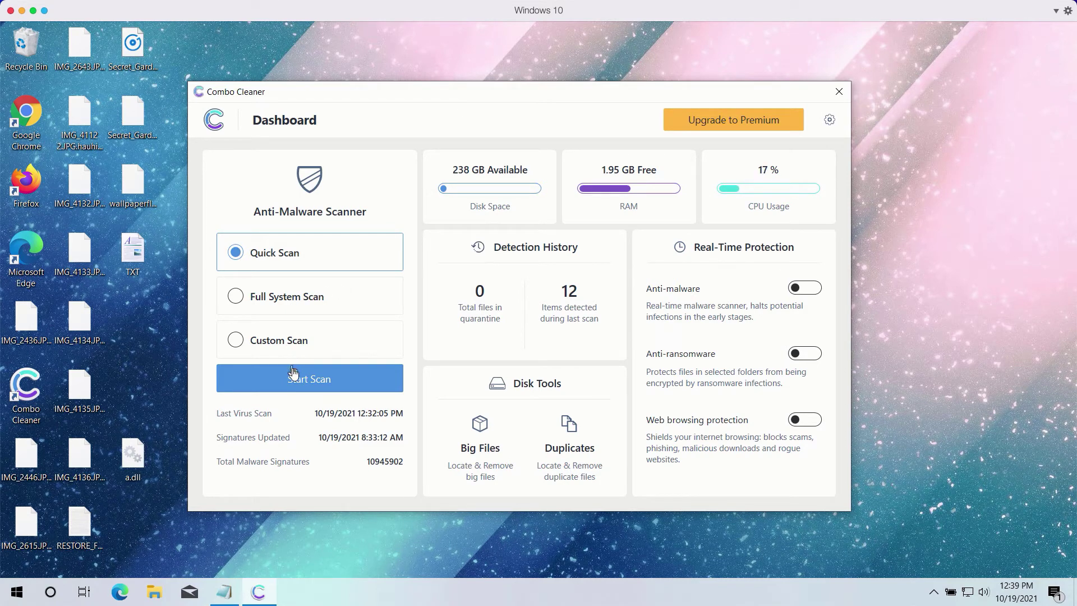
Start a Quick Scan in Combo Cleaner, view its Anti-Ransomware settings, and return to the dashboard.
click(335, 383)
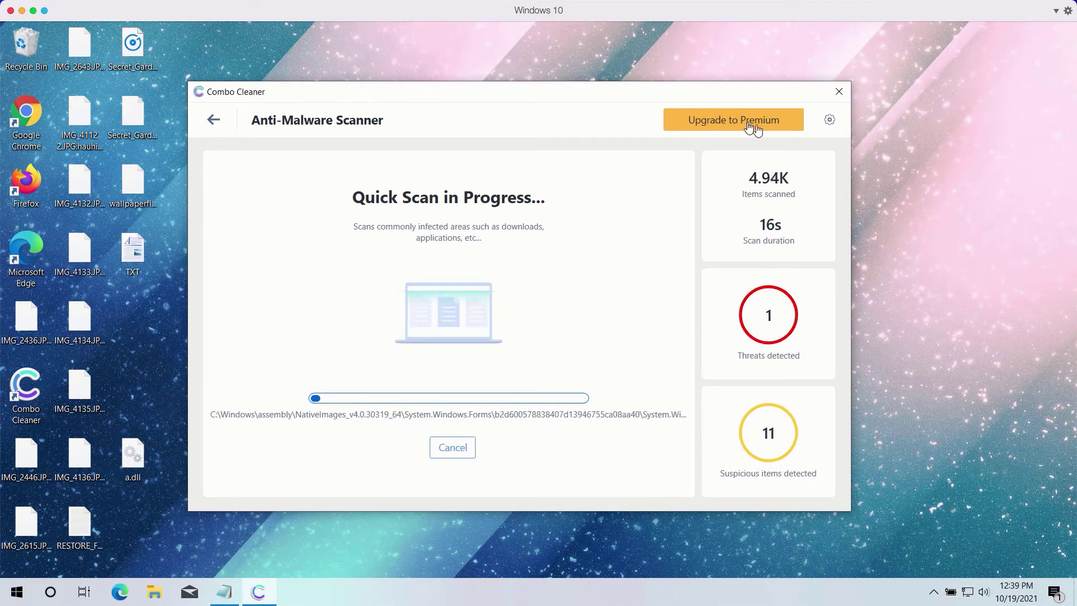
click(830, 122)
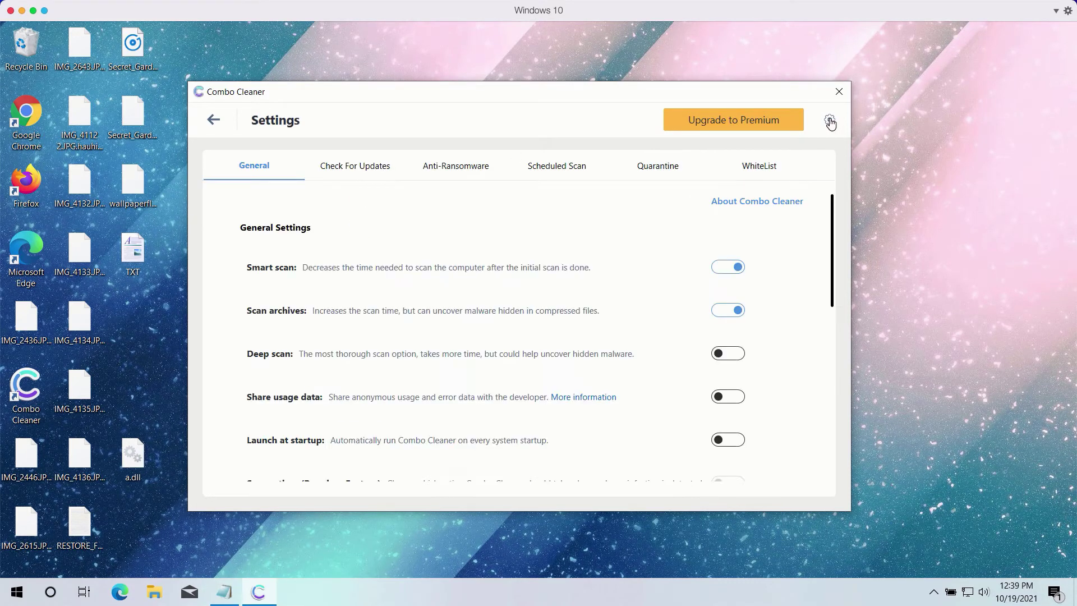
click(455, 169)
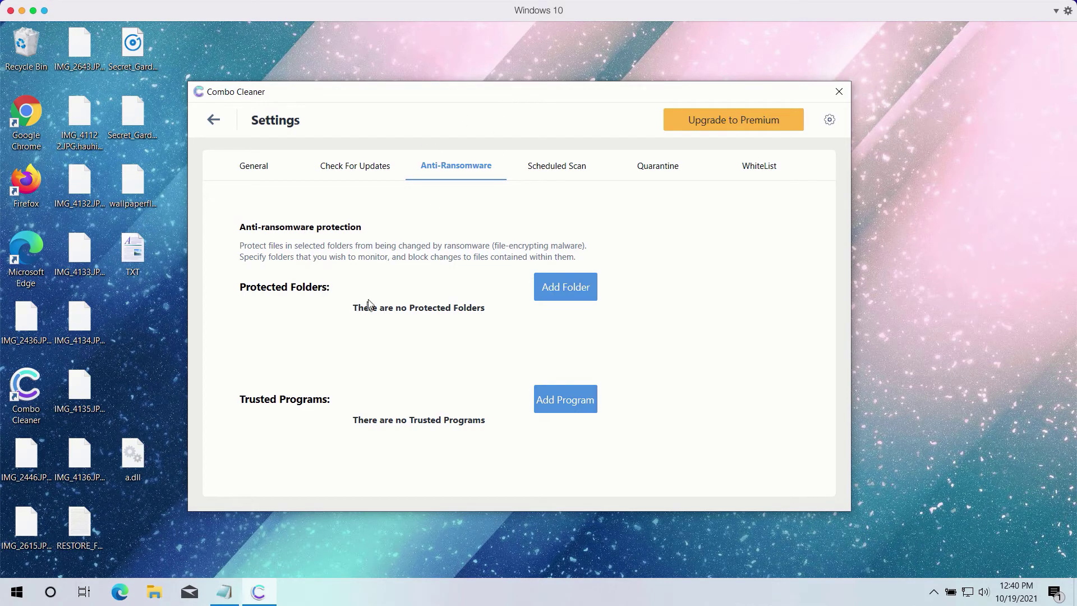
click(213, 120)
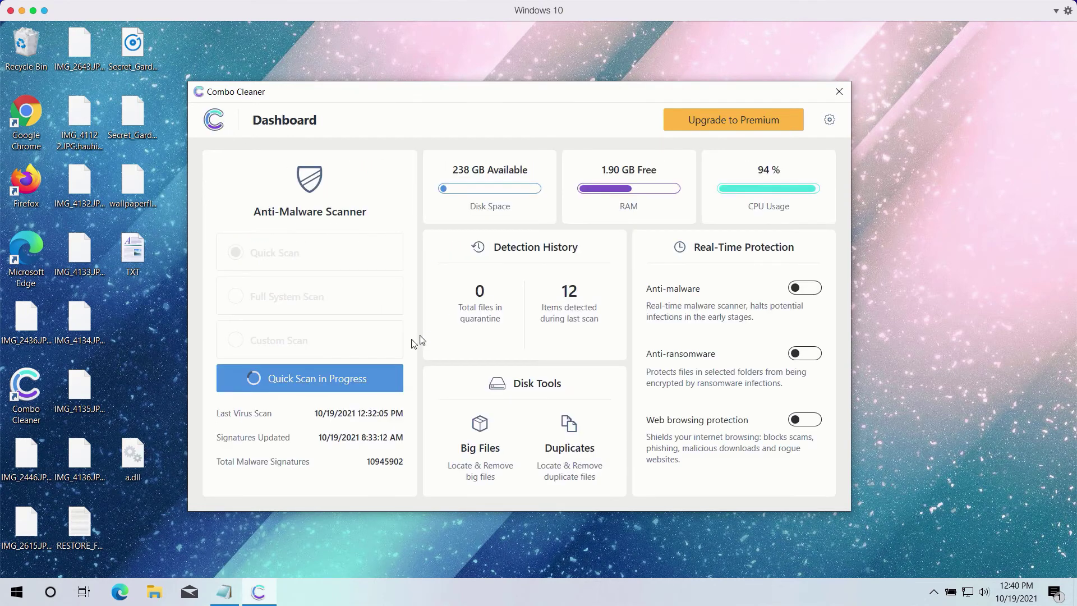
Reopen the running Quick Scan, cancel it with confirmation, and look through the whole list of threat scan results.
click(360, 385)
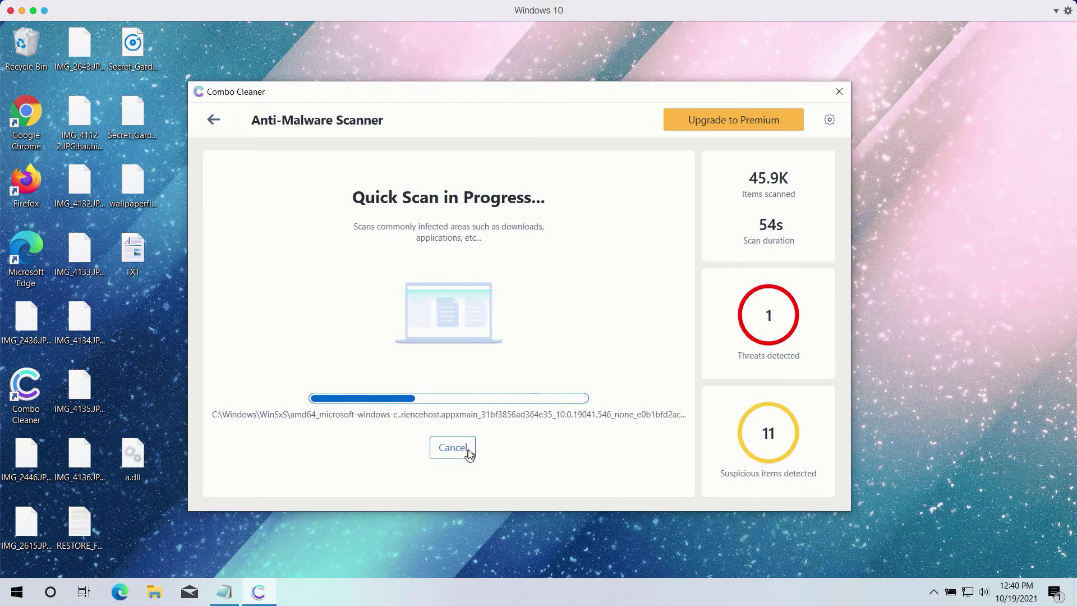
click(470, 450)
click(490, 376)
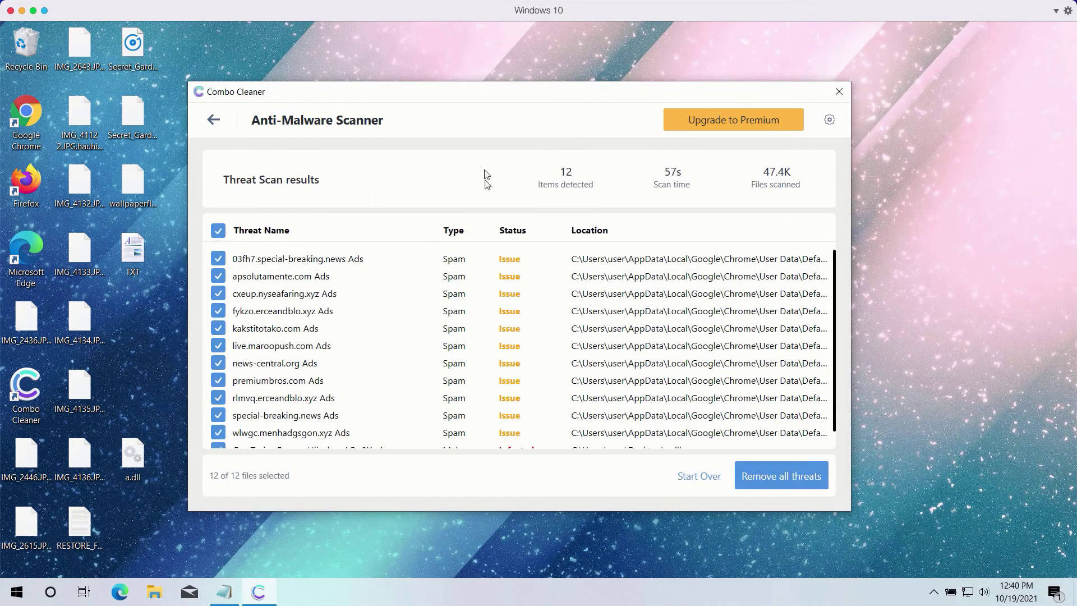
scroll(622, 367, down, 1)
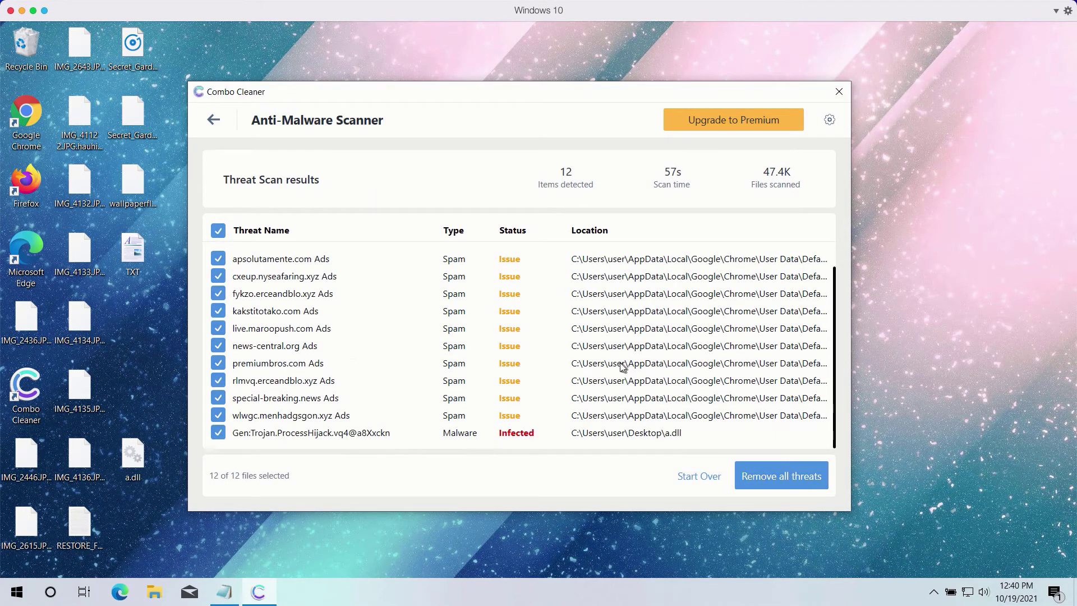
scroll(548, 329, up, 1)
scroll(543, 329, down, 1)
scroll(424, 349, up, 1)
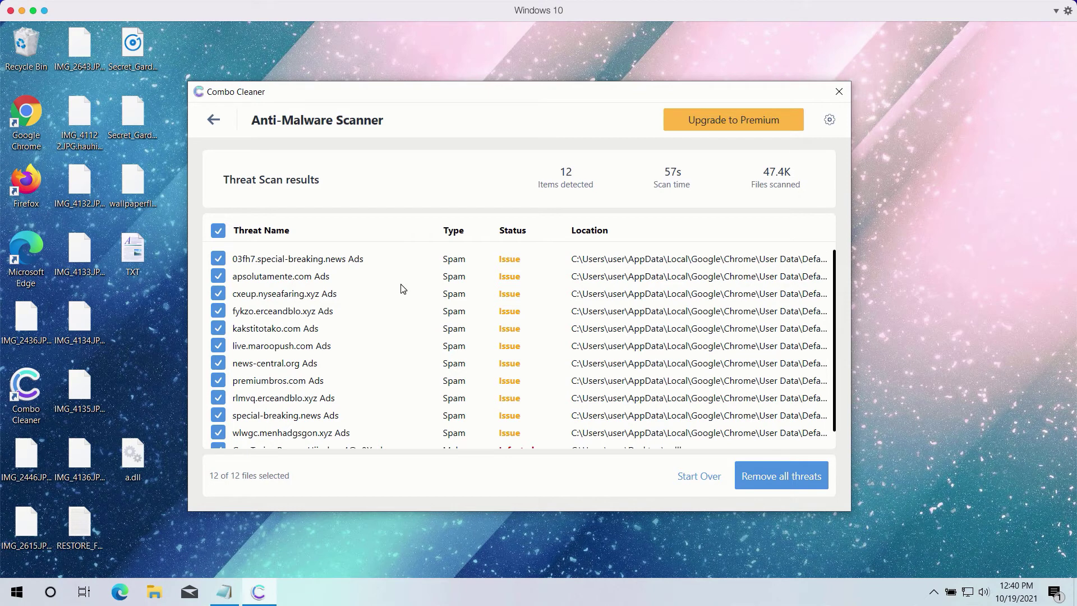
scroll(400, 292, down, 1)
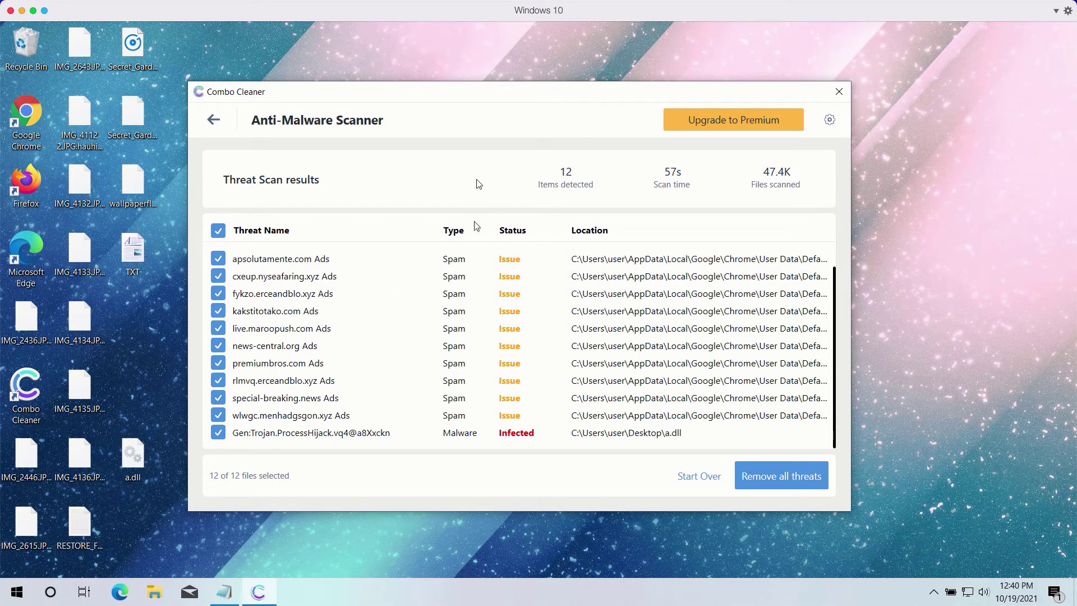